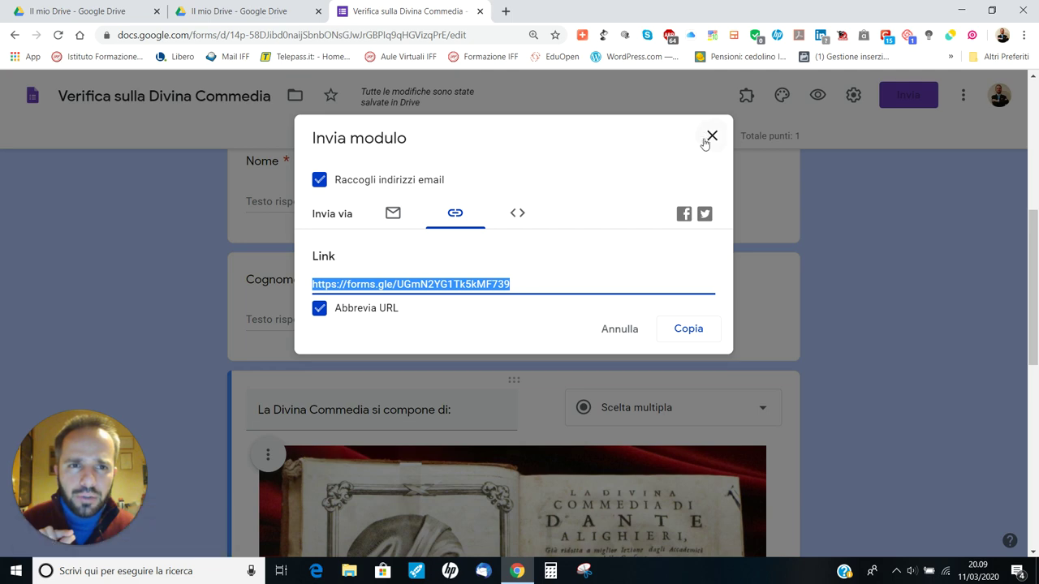
# Step: Close the form's send dialog, search the web for "bit ly" in a new tab and open the Bitly website
pyautogui.click(712, 135)
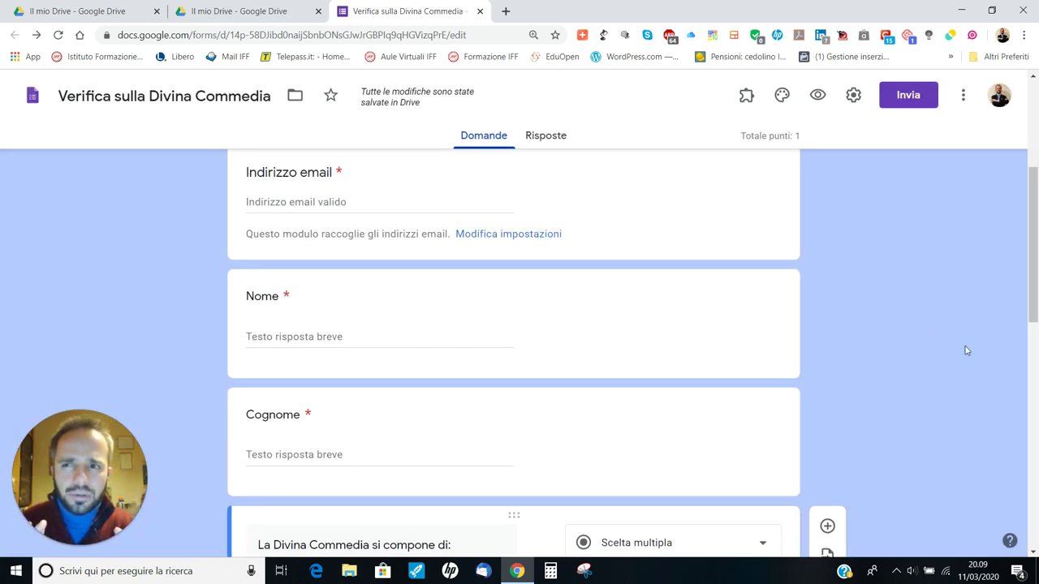
pyautogui.click(504, 10)
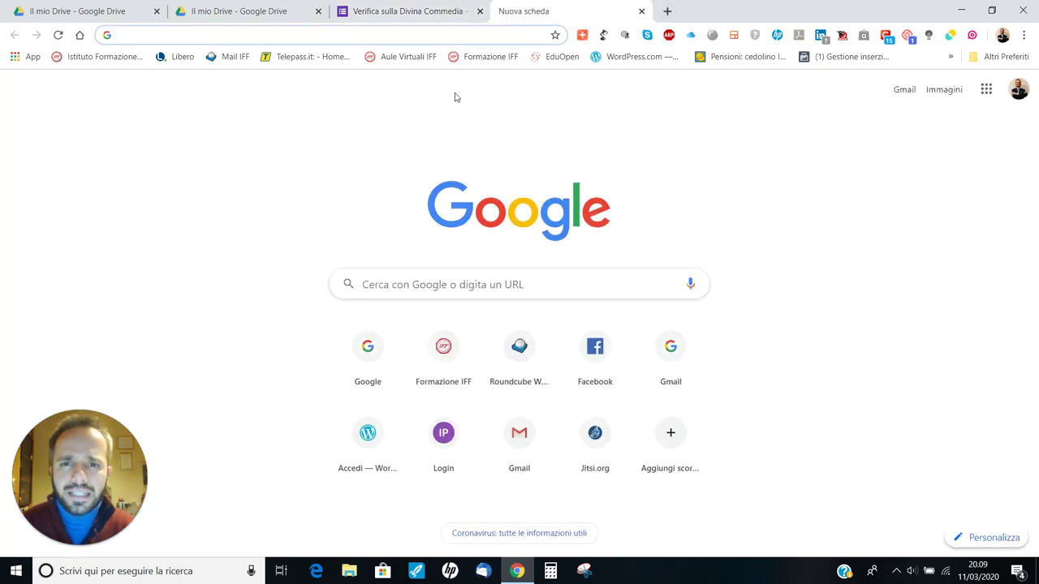
pyautogui.click(439, 282)
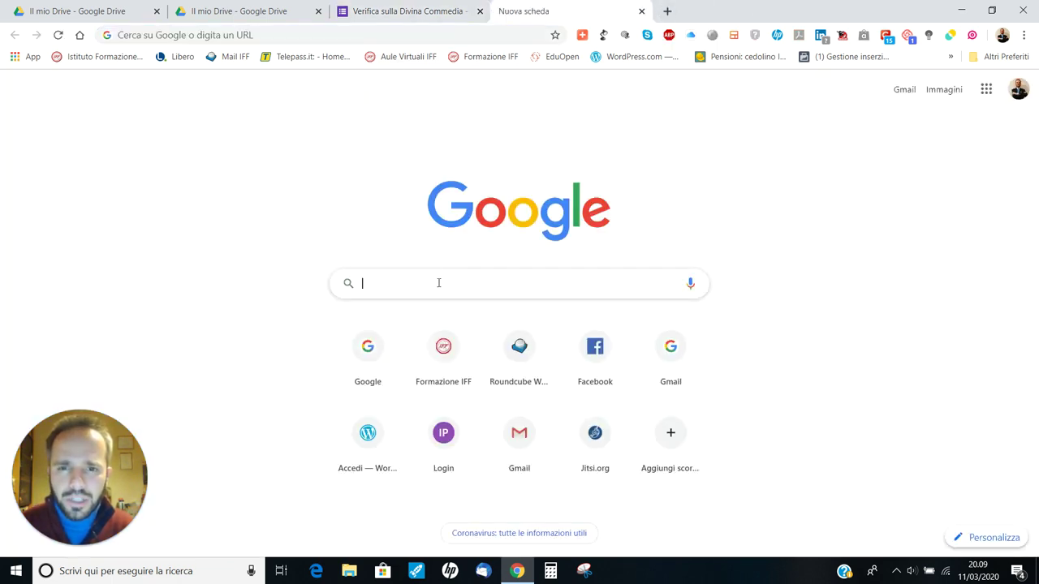
pyautogui.write('bit ly')
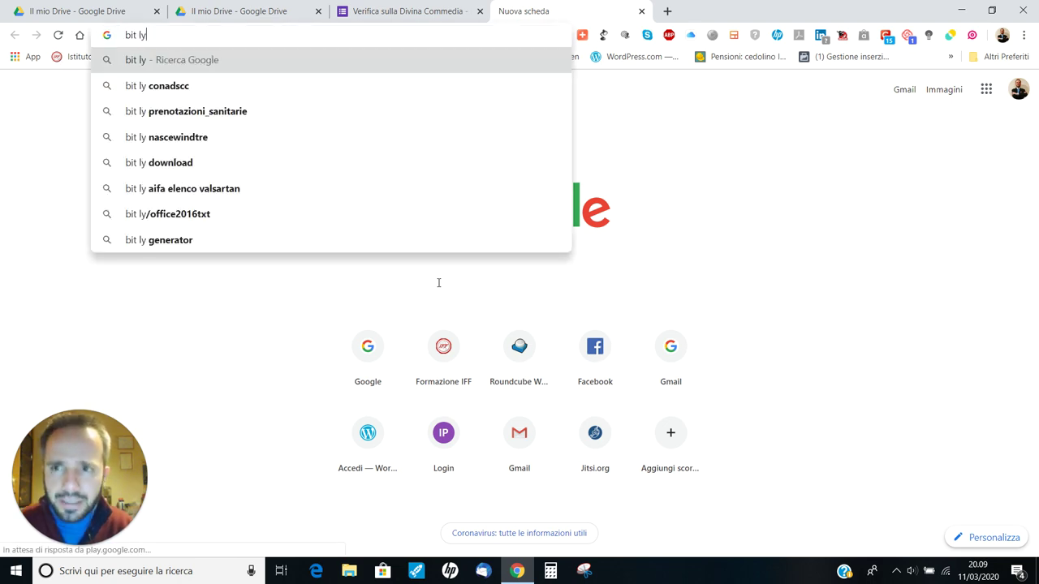
pyautogui.press('Return')
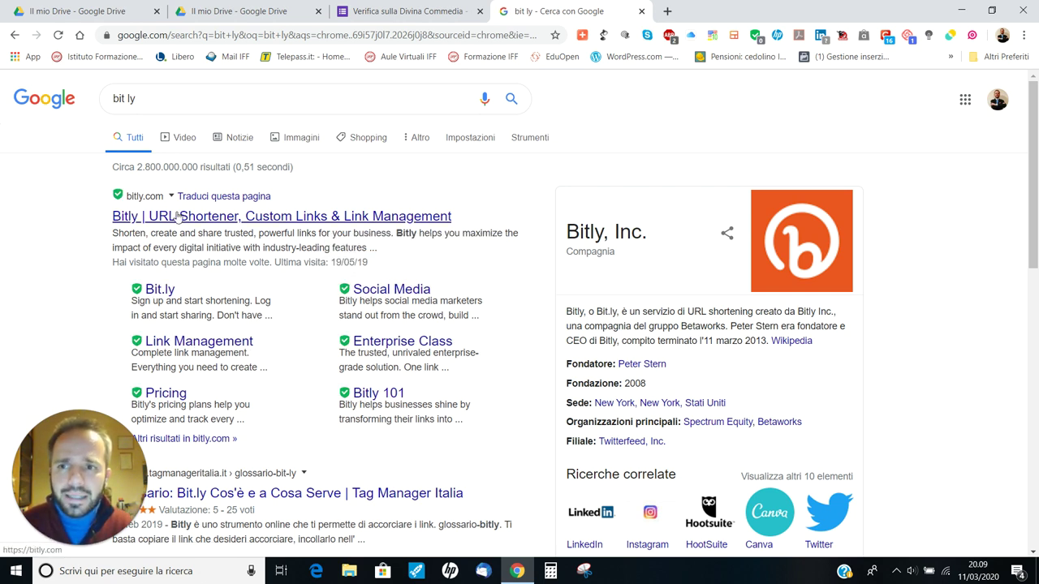
pyautogui.click(249, 221)
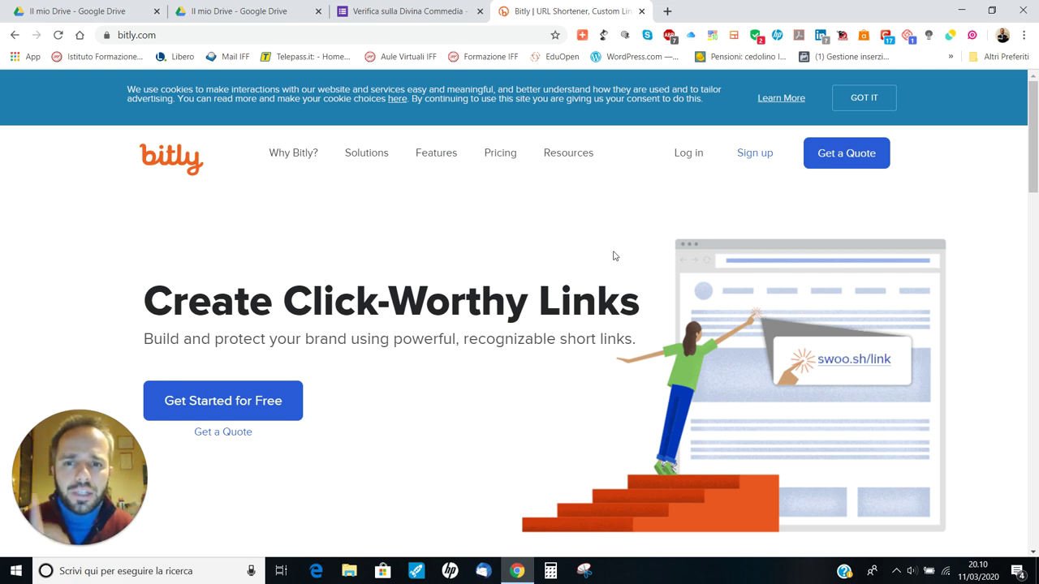
# Step: Log in to Bitly with the Google account
pyautogui.click(683, 160)
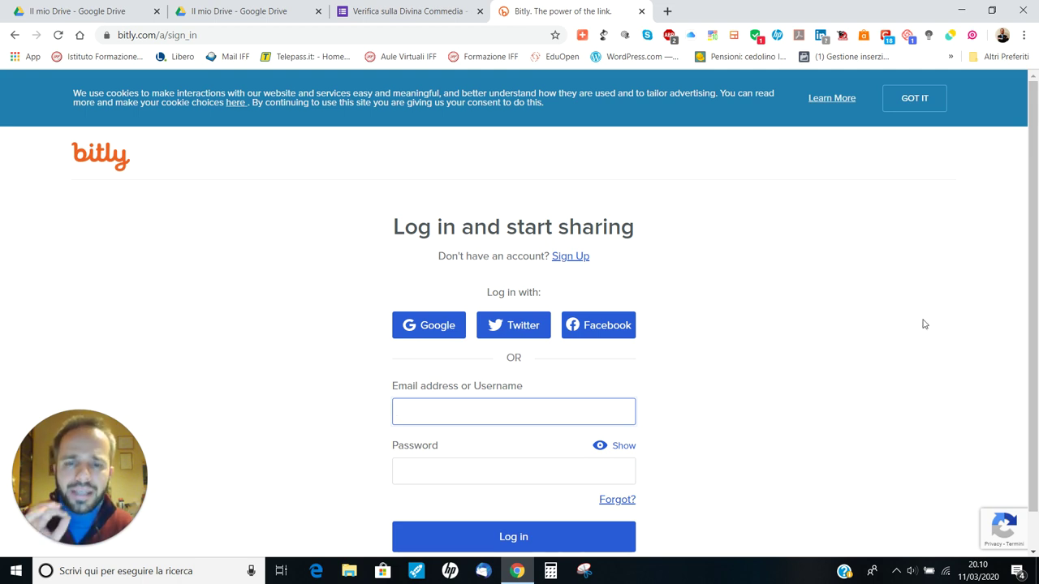
pyautogui.click(434, 328)
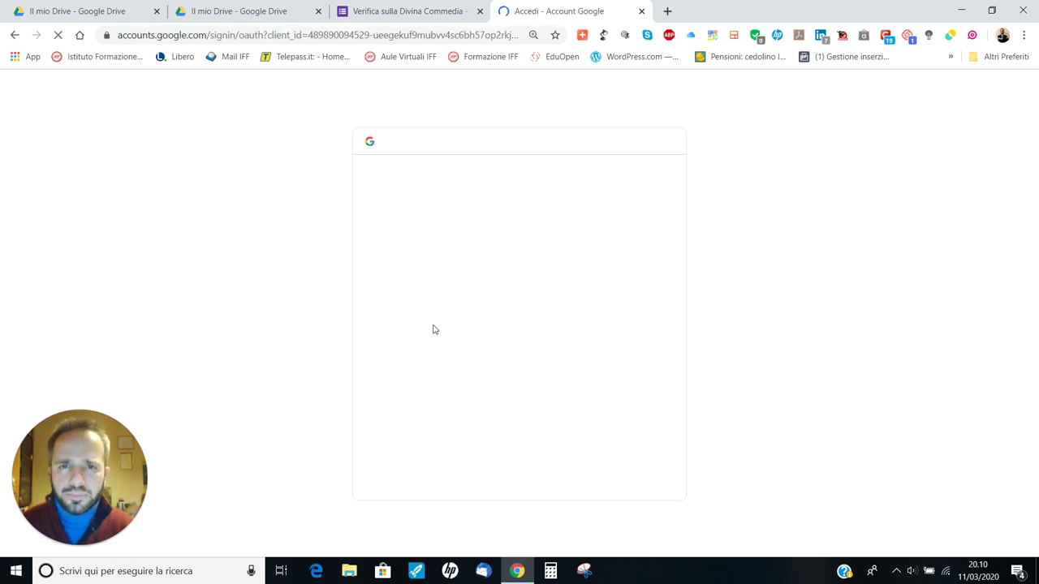
pyautogui.click(443, 290)
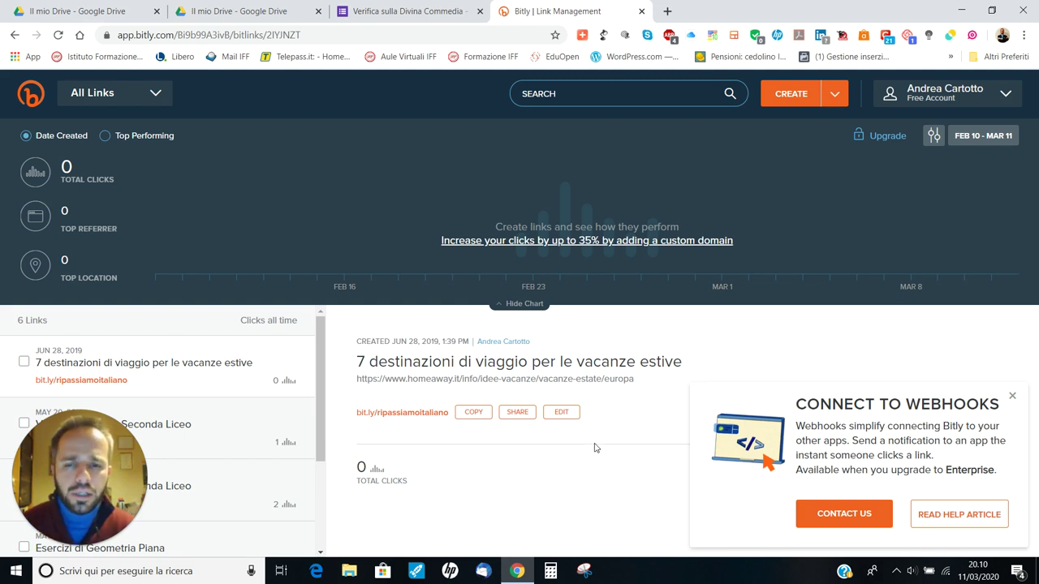
# Step: Create a bit.ly link from the copied Google Forms address, dismissing the Webhooks and paste notices
pyautogui.click(793, 95)
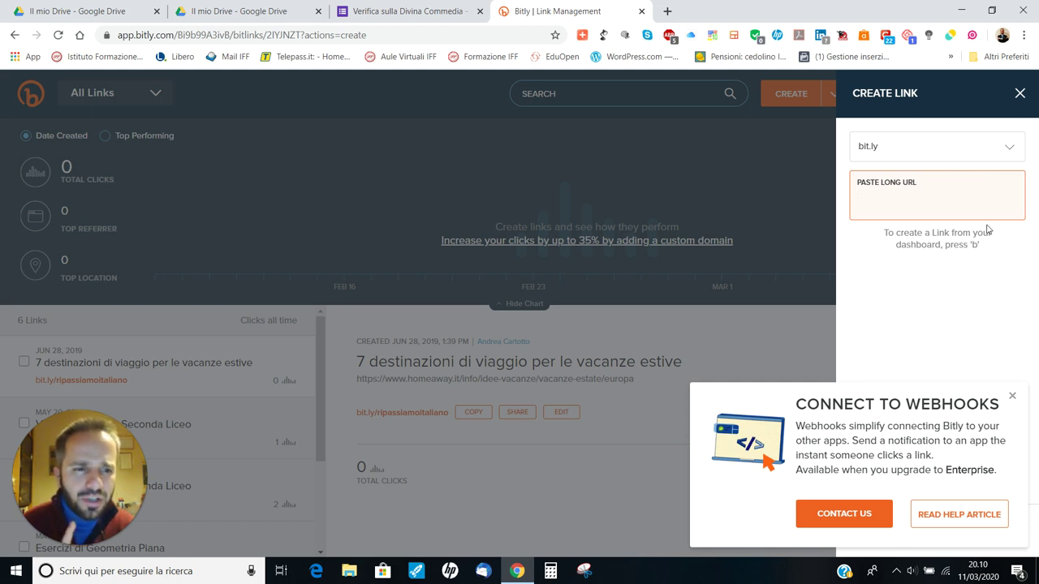
pyautogui.click(1013, 398)
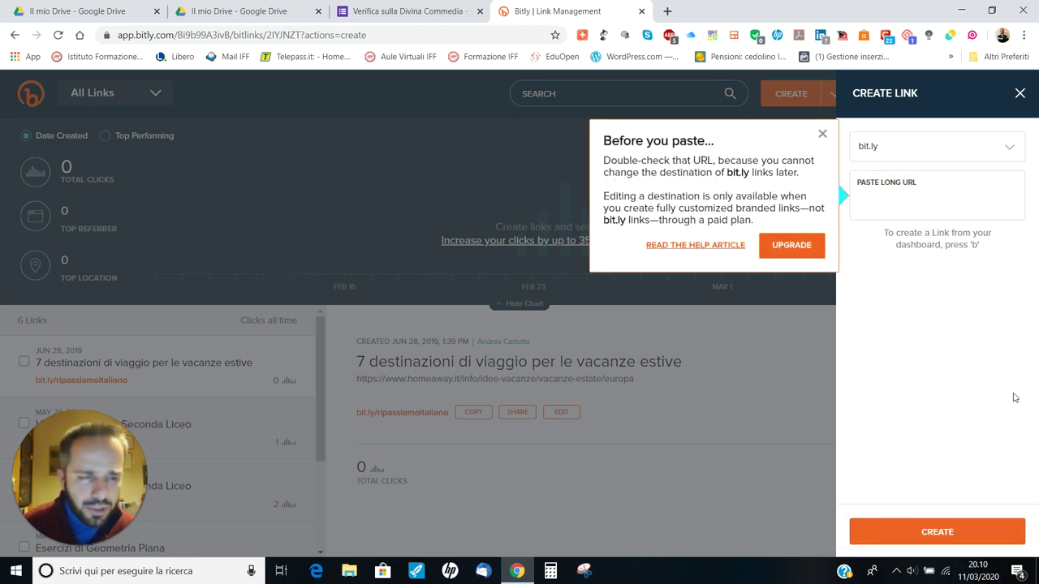
pyautogui.click(824, 132)
pyautogui.click(914, 205)
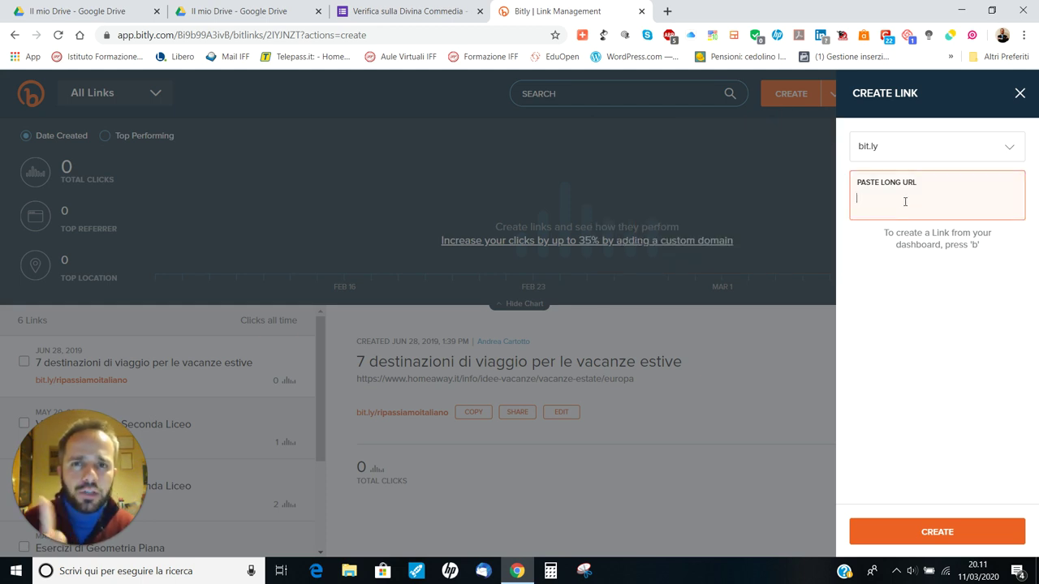
pyautogui.rightClick(905, 203)
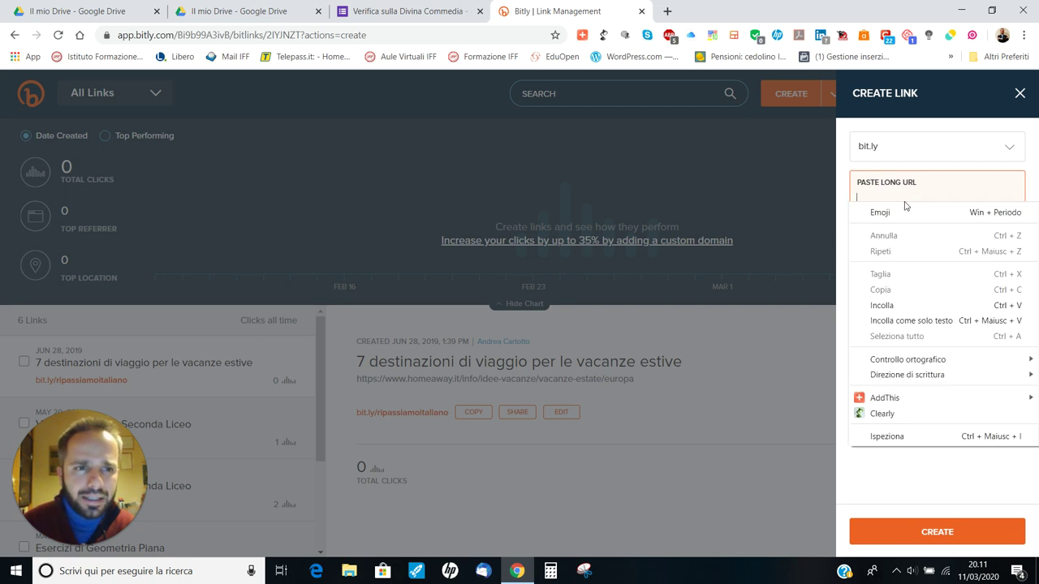
pyautogui.click(905, 306)
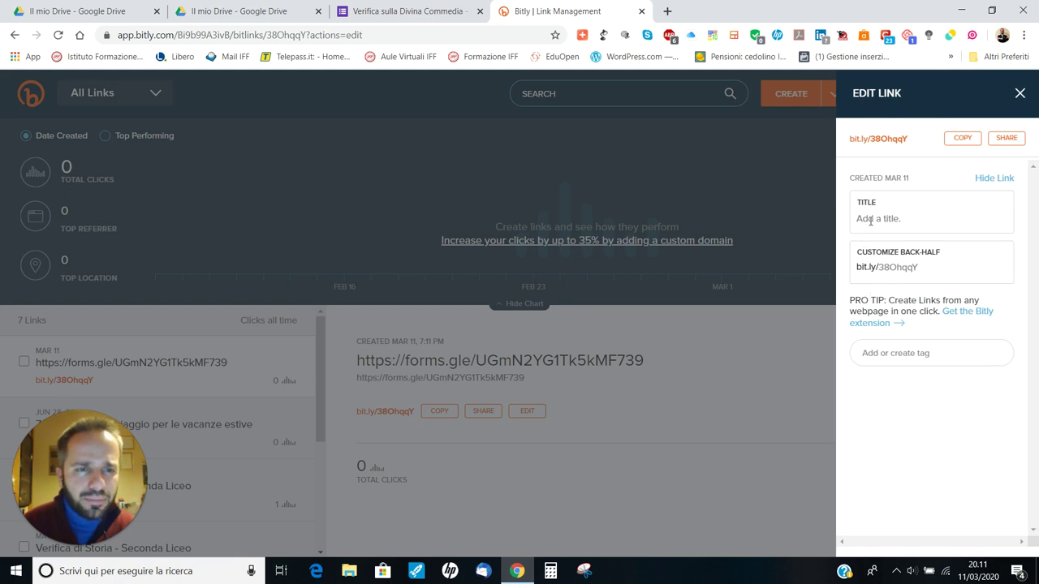
# Step: Set the custom back-half of the bit.ly link to "verificadivinacommedia"
pyautogui.click(915, 266)
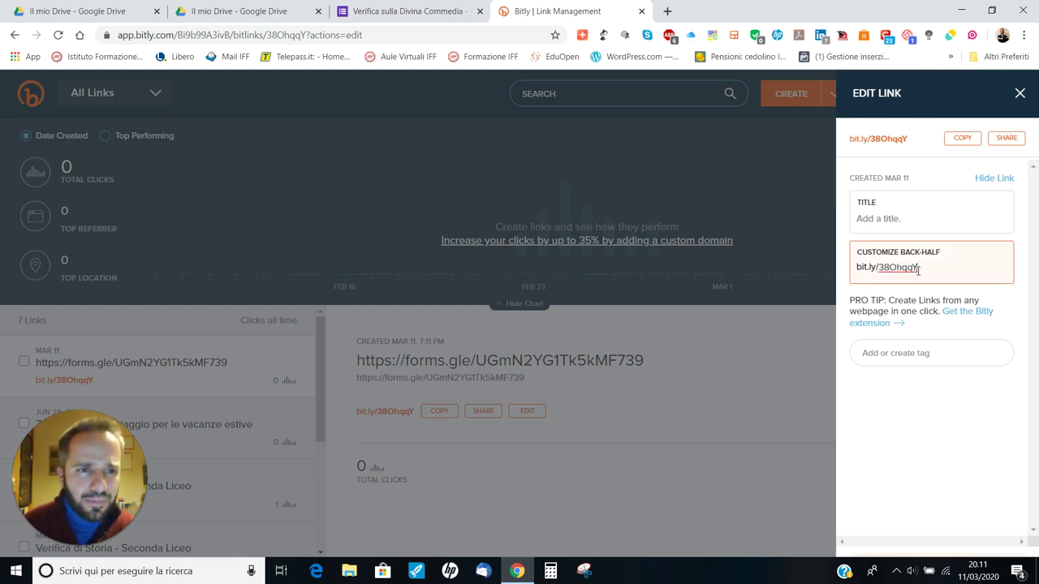
pyautogui.press('BackSpace')
pyautogui.press('BackSpace')
pyautogui.press('BackSpace')
pyautogui.press('BackSpace')
pyautogui.press('BackSpace')
pyautogui.press('BackSpace')
pyautogui.press('BackSpace')
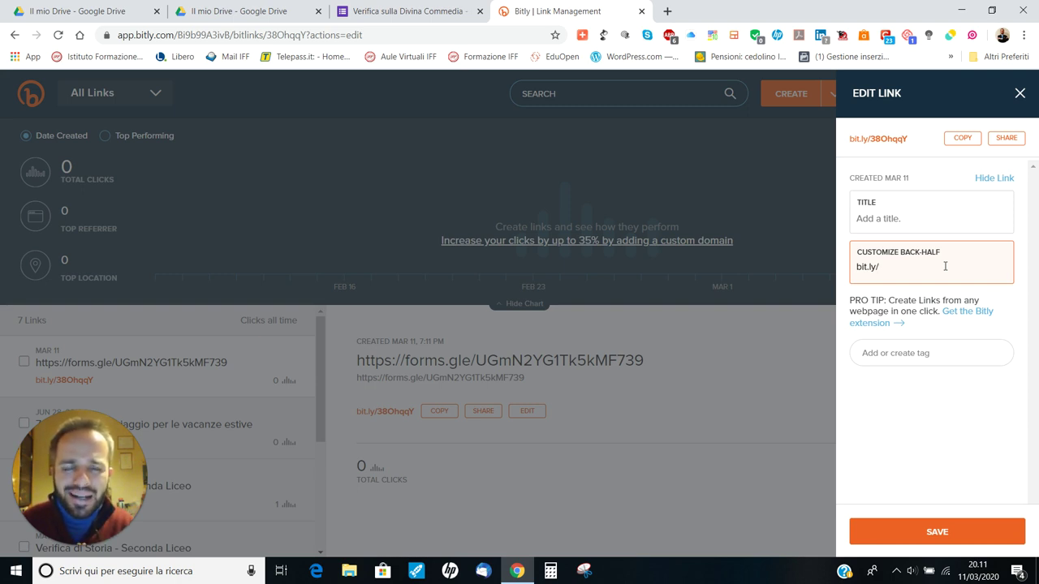
pyautogui.write('ver')
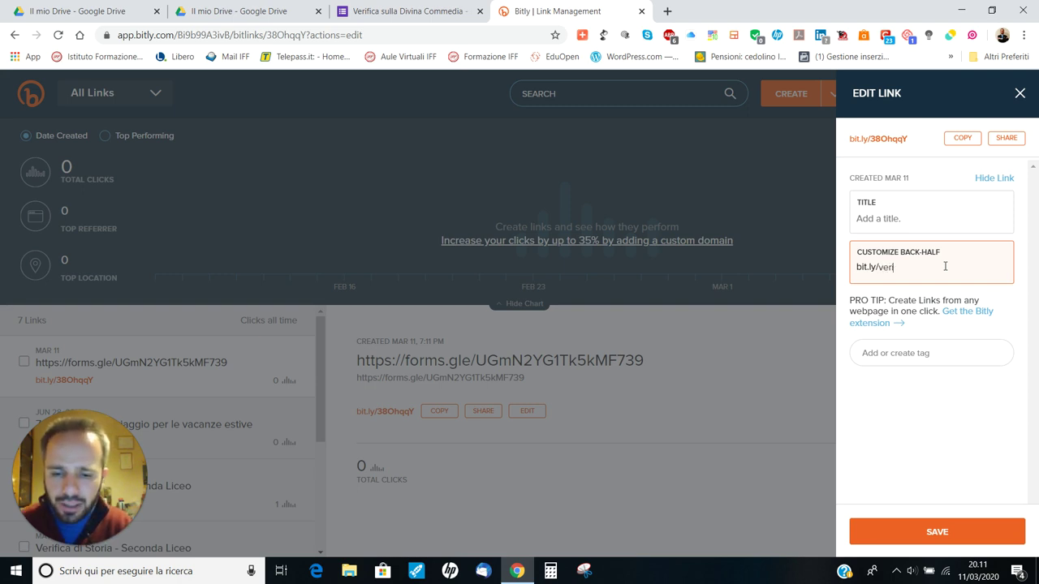
pyautogui.write('ificadante')
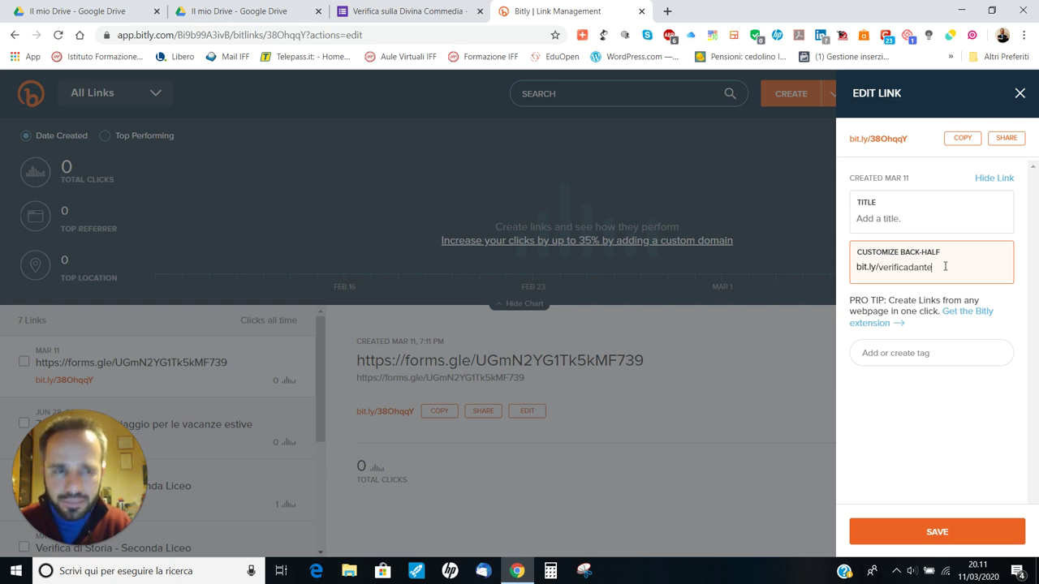
pyautogui.press('BackSpace')
pyautogui.press('BackSpace')
pyautogui.press('BackSpace')
pyautogui.press('BackSpace')
pyautogui.press('BackSpace')
pyautogui.press('BackSpace')
pyautogui.write('ad')
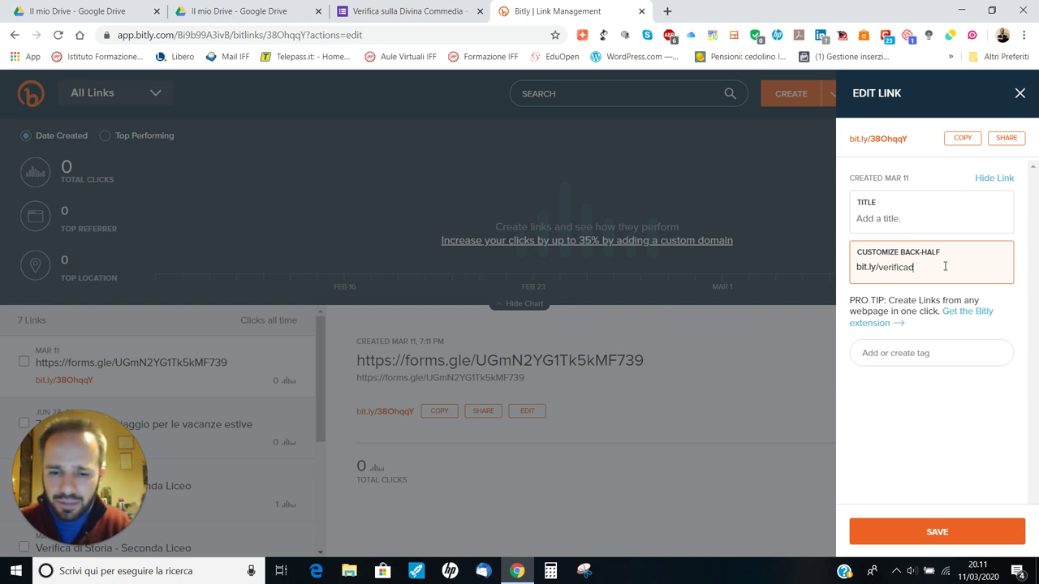
pyautogui.write('ivinacommedia')
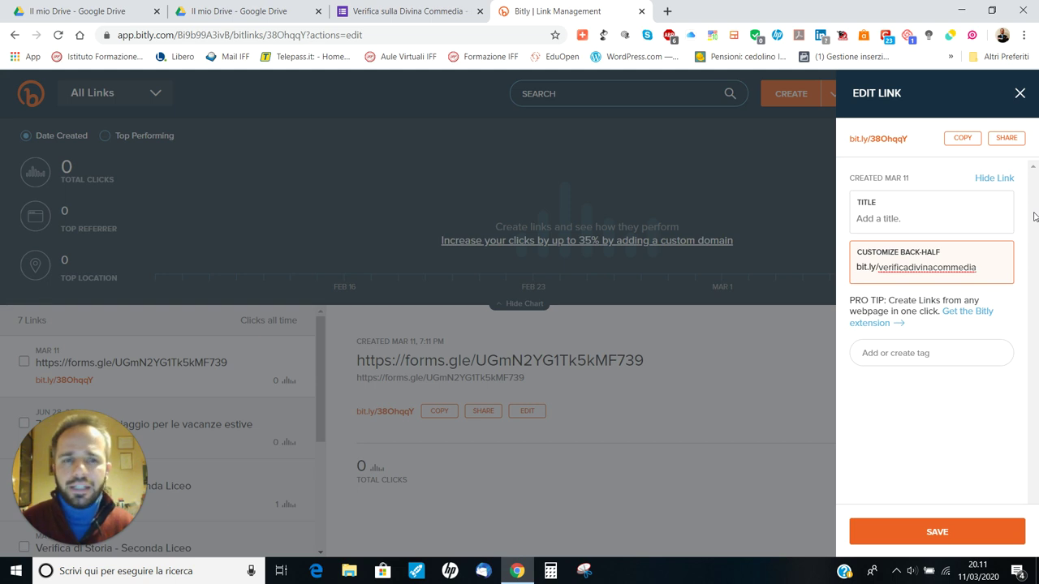
# Step: Title the link "Verifica Divina Commedia - IC Carducci" and save the link changes
pyautogui.click(877, 222)
pyautogui.write('Ve')
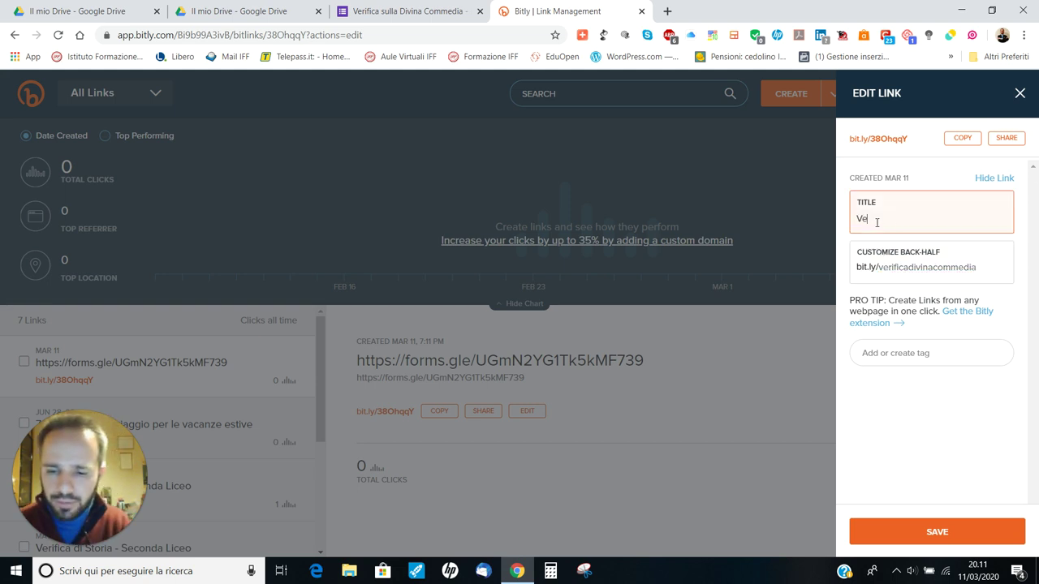
pyautogui.write('rifica Divina ')
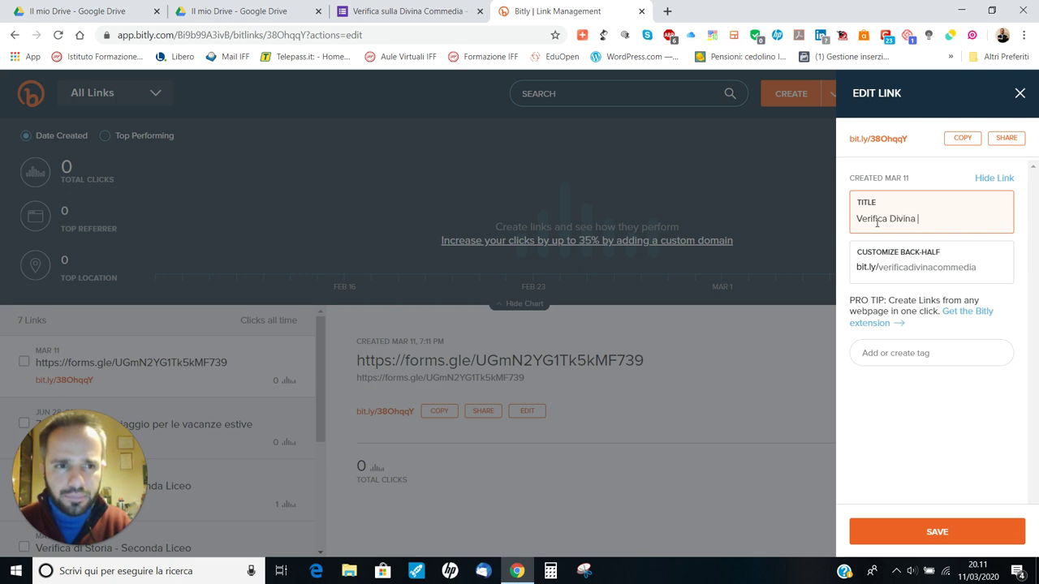
pyautogui.write('Commedia - ')
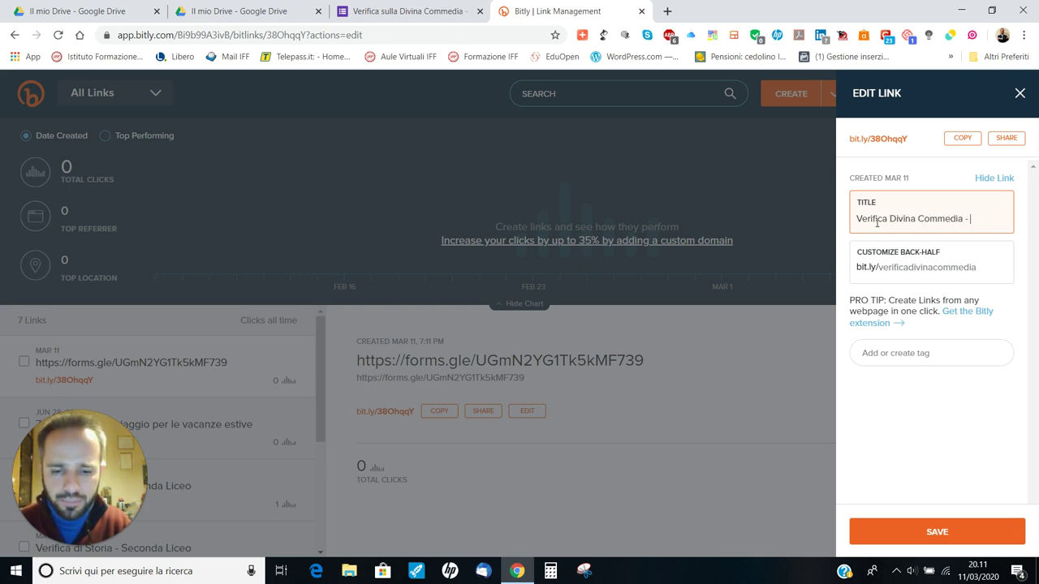
pyautogui.write('IC Carducci')
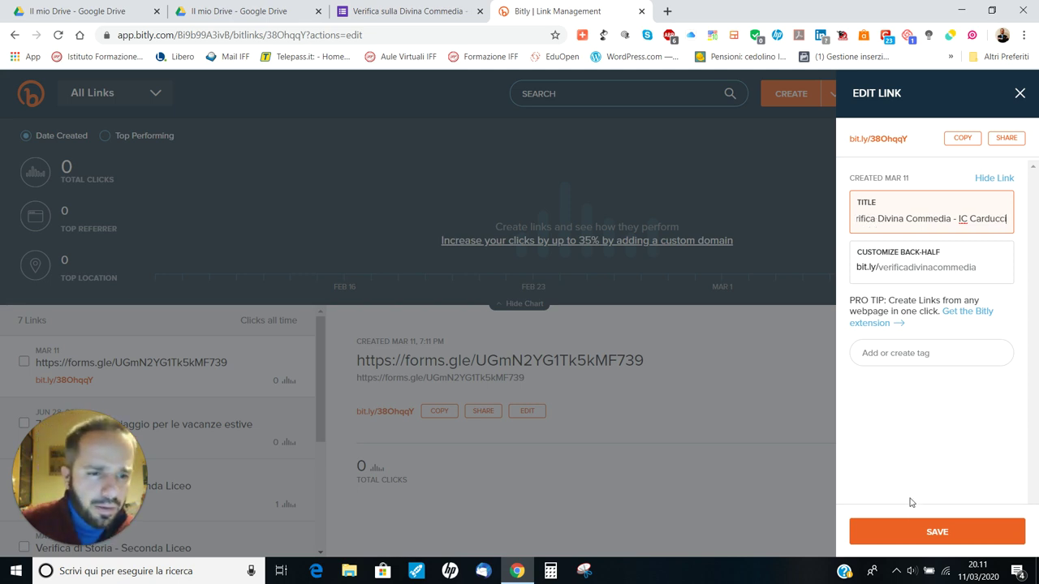
pyautogui.click(919, 534)
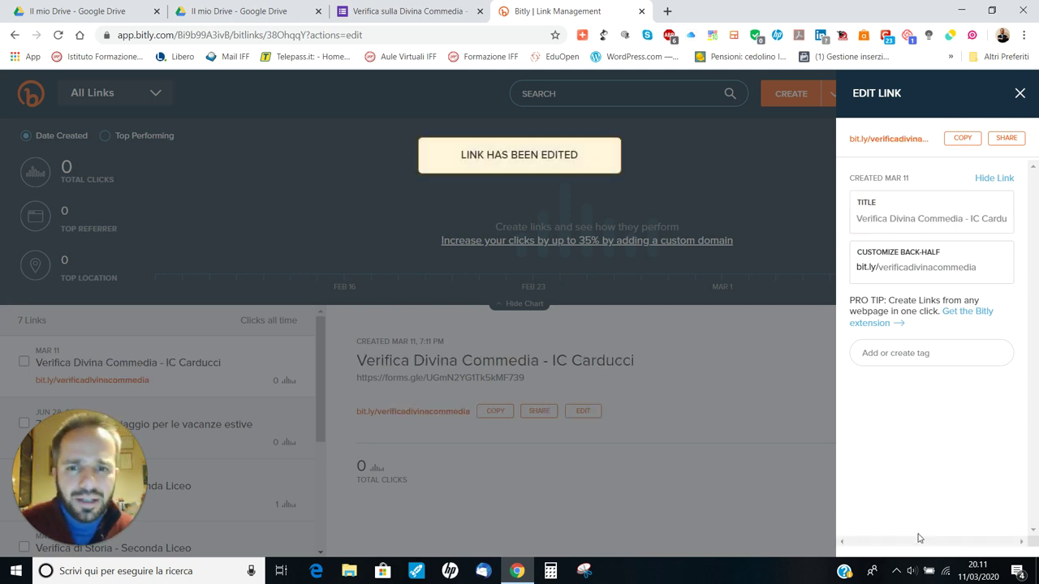
# Step: Close the link editor, then the Bitly and quiz form tabs, to return to Google Drive
pyautogui.click(689, 420)
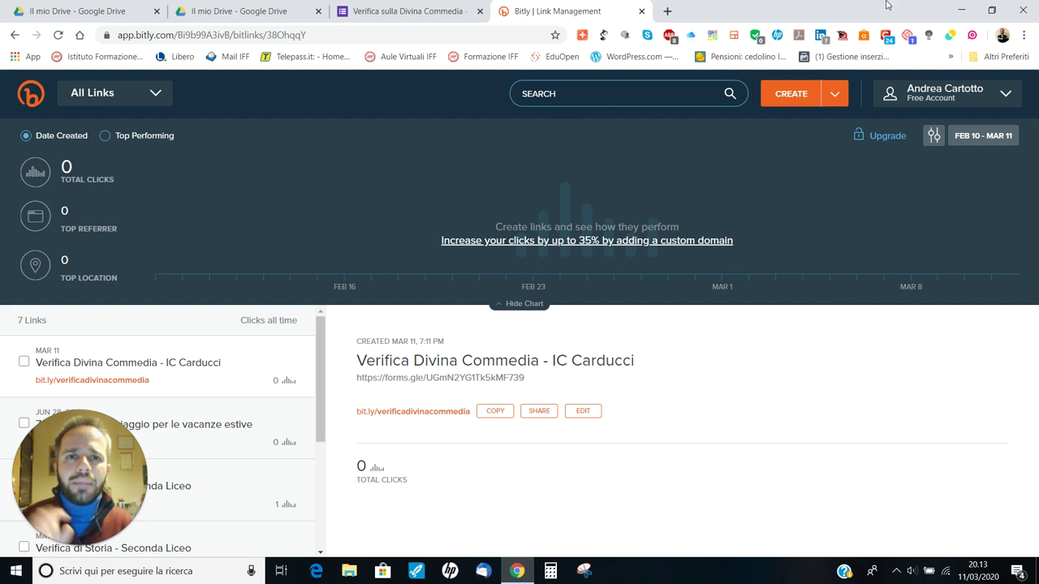
pyautogui.click(642, 11)
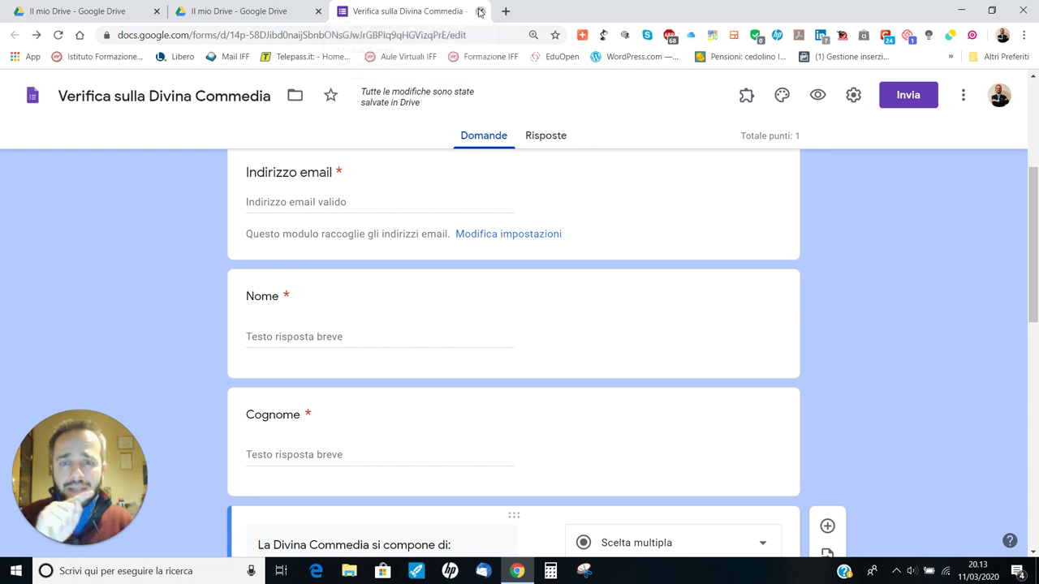
pyautogui.click(479, 10)
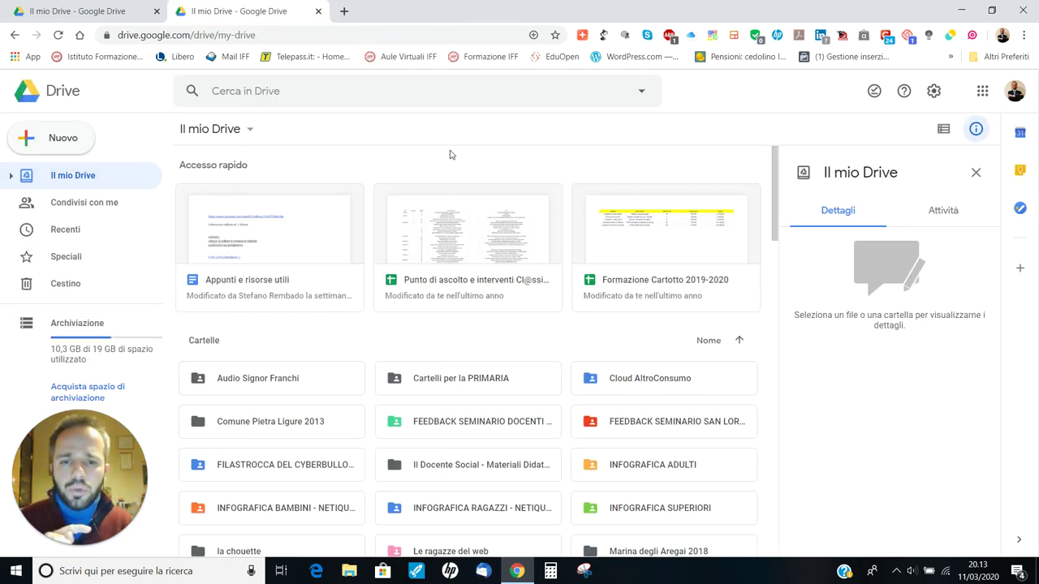
# Step: Browse the folders and files in Il mio Drive, examining the saved forms and response spreadsheets
pyautogui.scroll(-5, 451, 154)
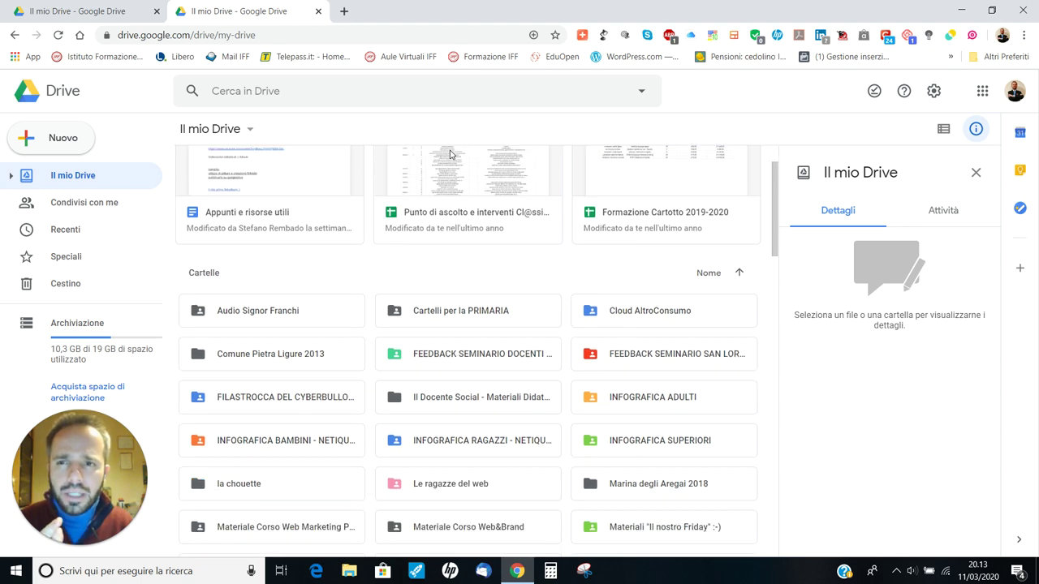
pyautogui.scroll(-5, 442, 215)
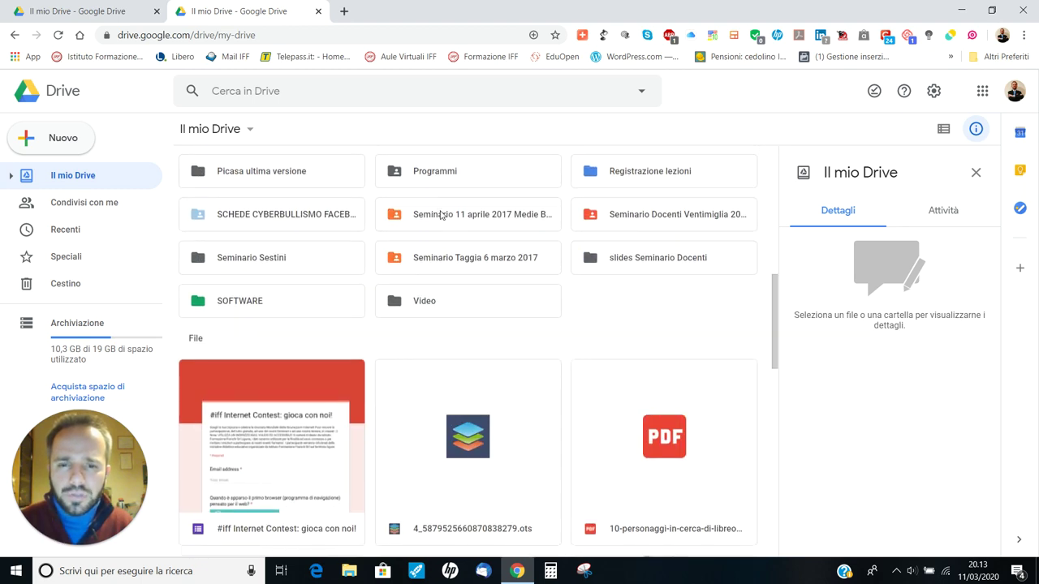
pyautogui.scroll(-4, 443, 217)
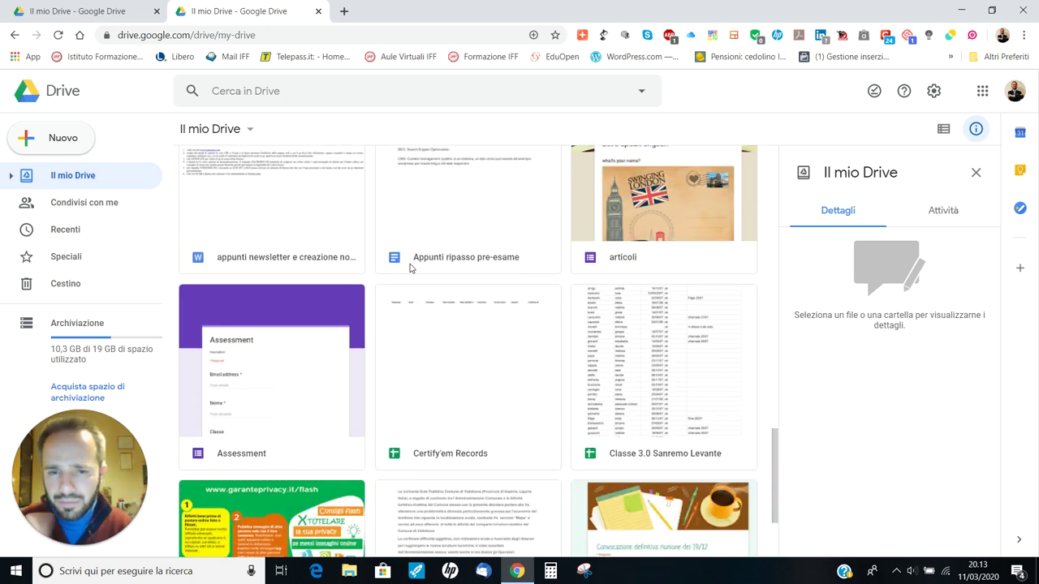
pyautogui.scroll(-2, 398, 255)
pyautogui.scroll(1, 281, 264)
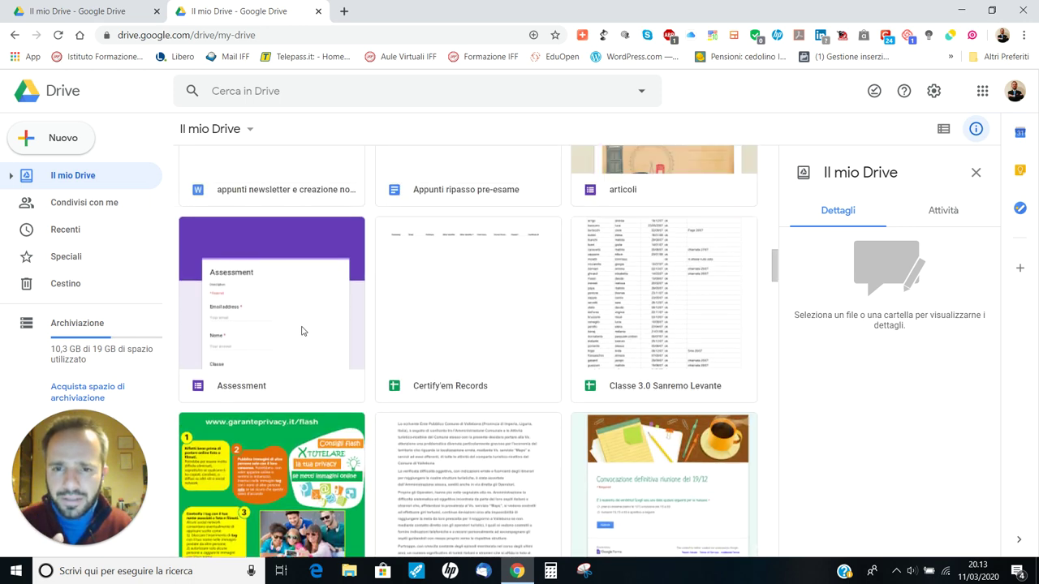
pyautogui.scroll(-5, 465, 281)
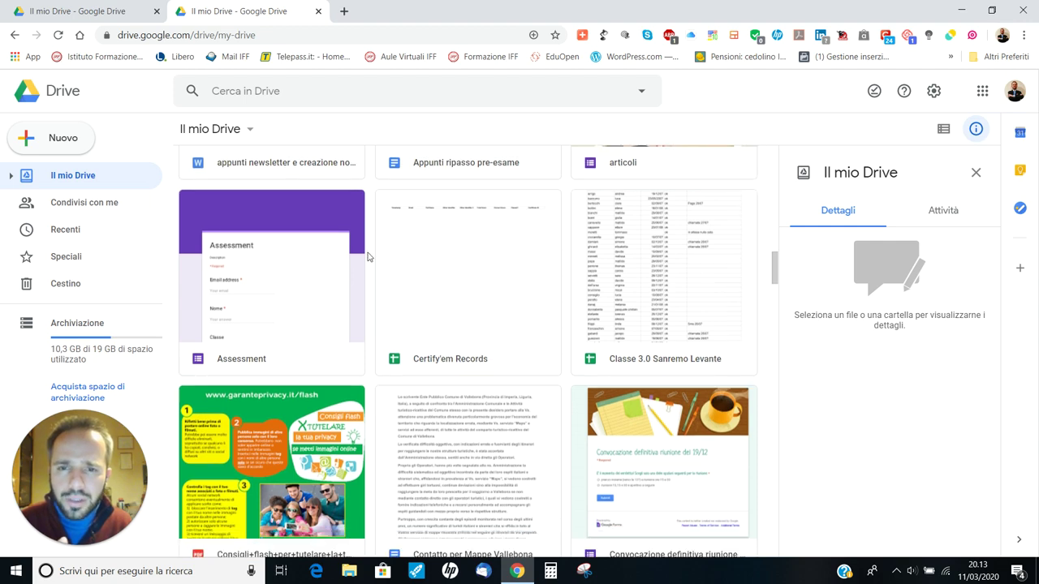
pyautogui.scroll(-2, 422, 306)
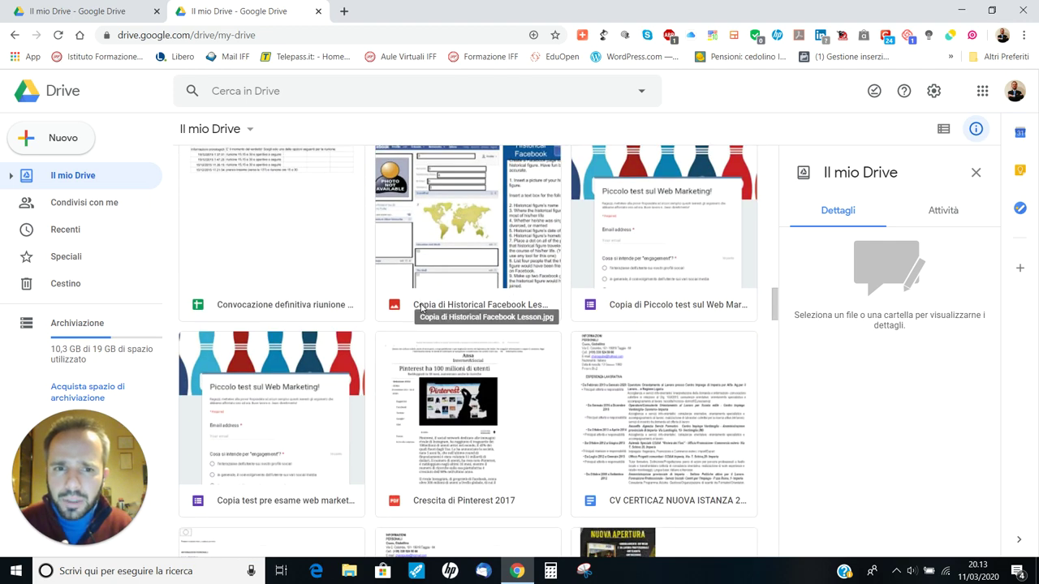
pyautogui.scroll(-3, 422, 313)
pyautogui.scroll(-5, 421, 314)
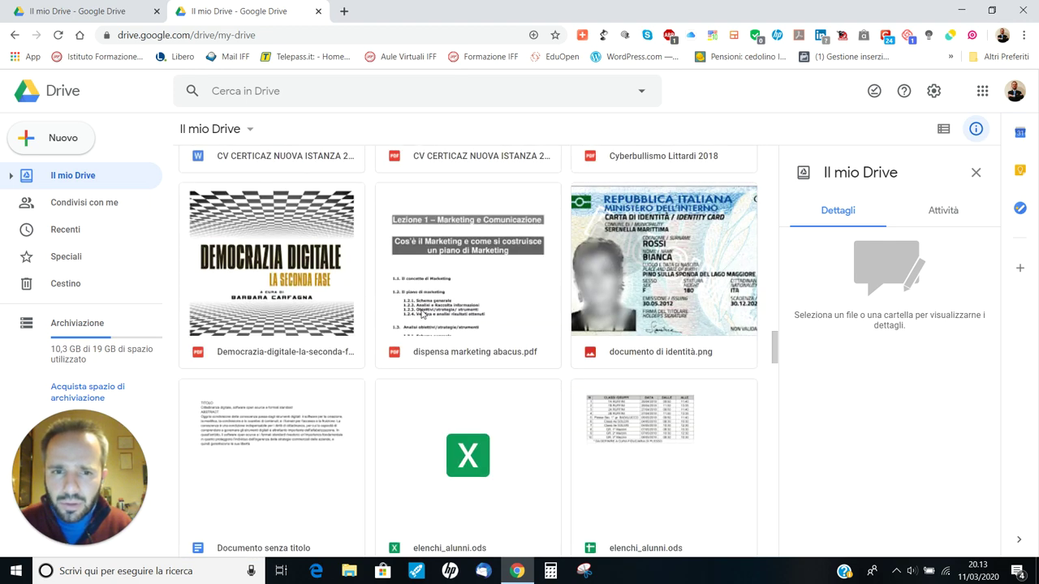
pyautogui.scroll(-3, 422, 349)
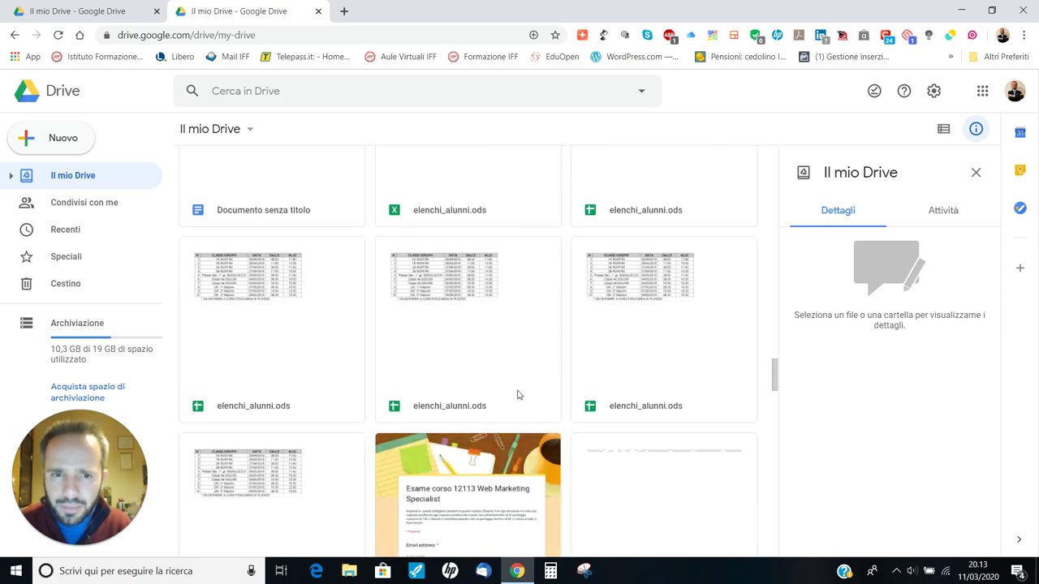
pyautogui.scroll(8, 520, 395)
pyautogui.scroll(6, 523, 393)
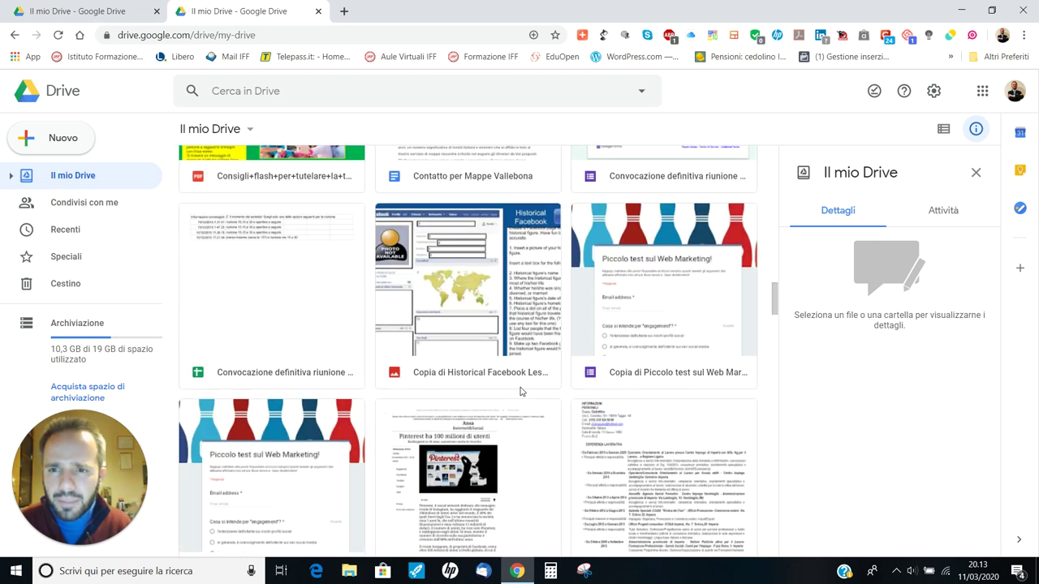
pyautogui.scroll(2, 521, 392)
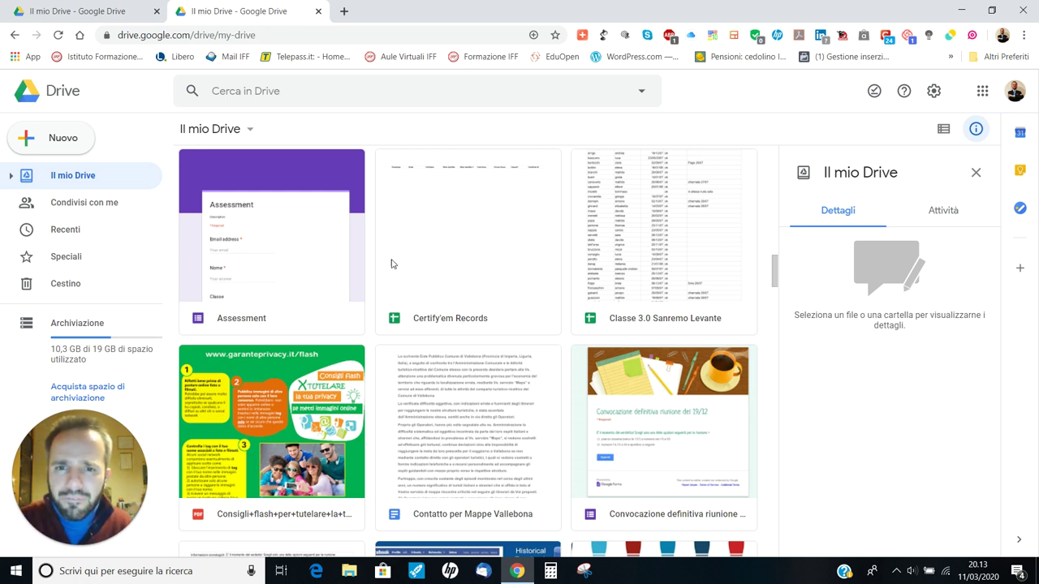
pyautogui.scroll(2, 446, 362)
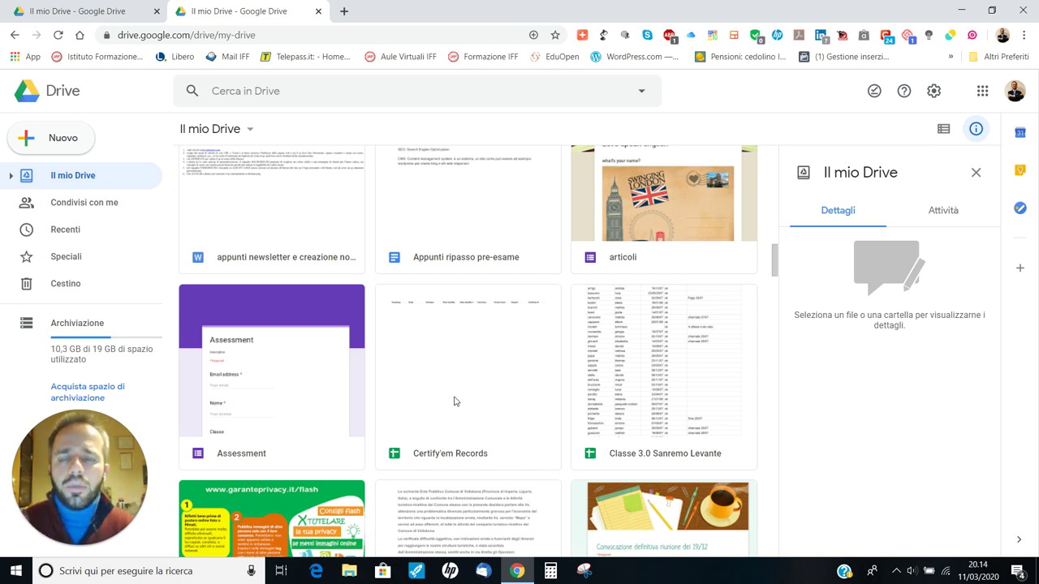
pyautogui.scroll(1, 454, 401)
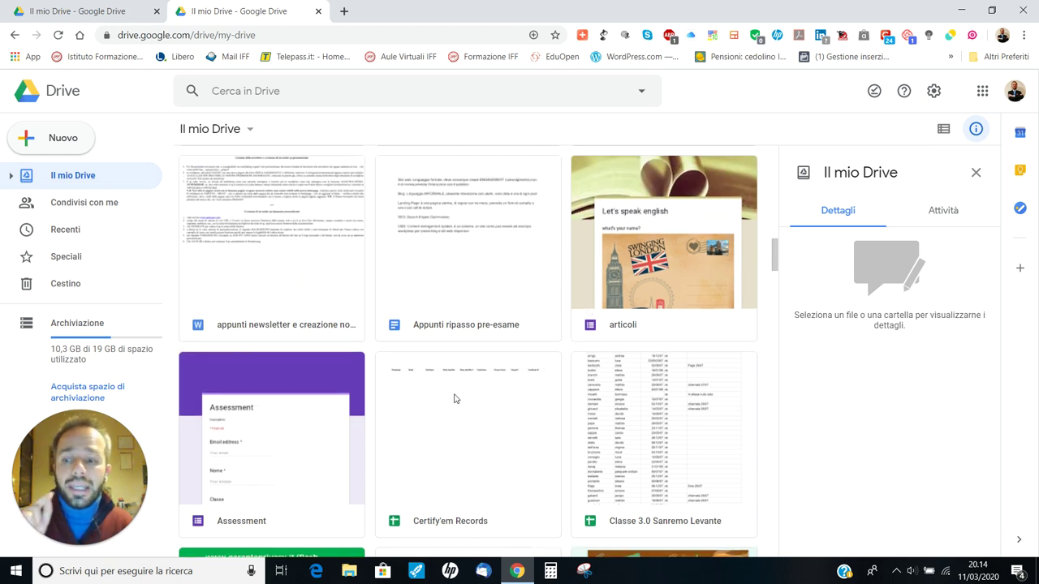